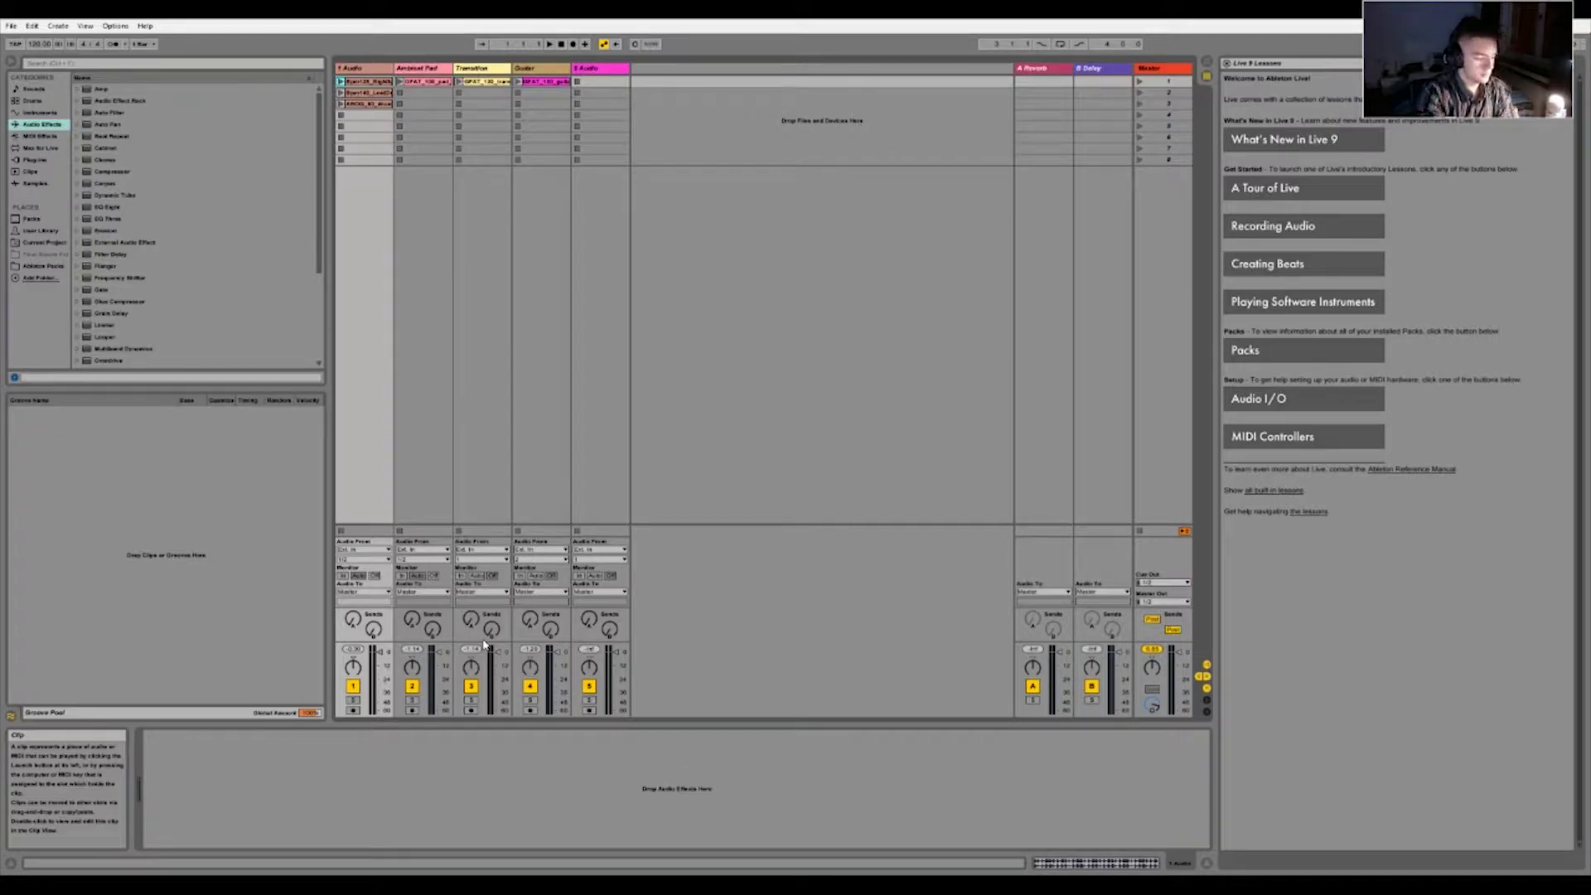
# Launch the first clip of the 1 Audio drum track together with the Guitar track's clip
pyautogui.press('Return')
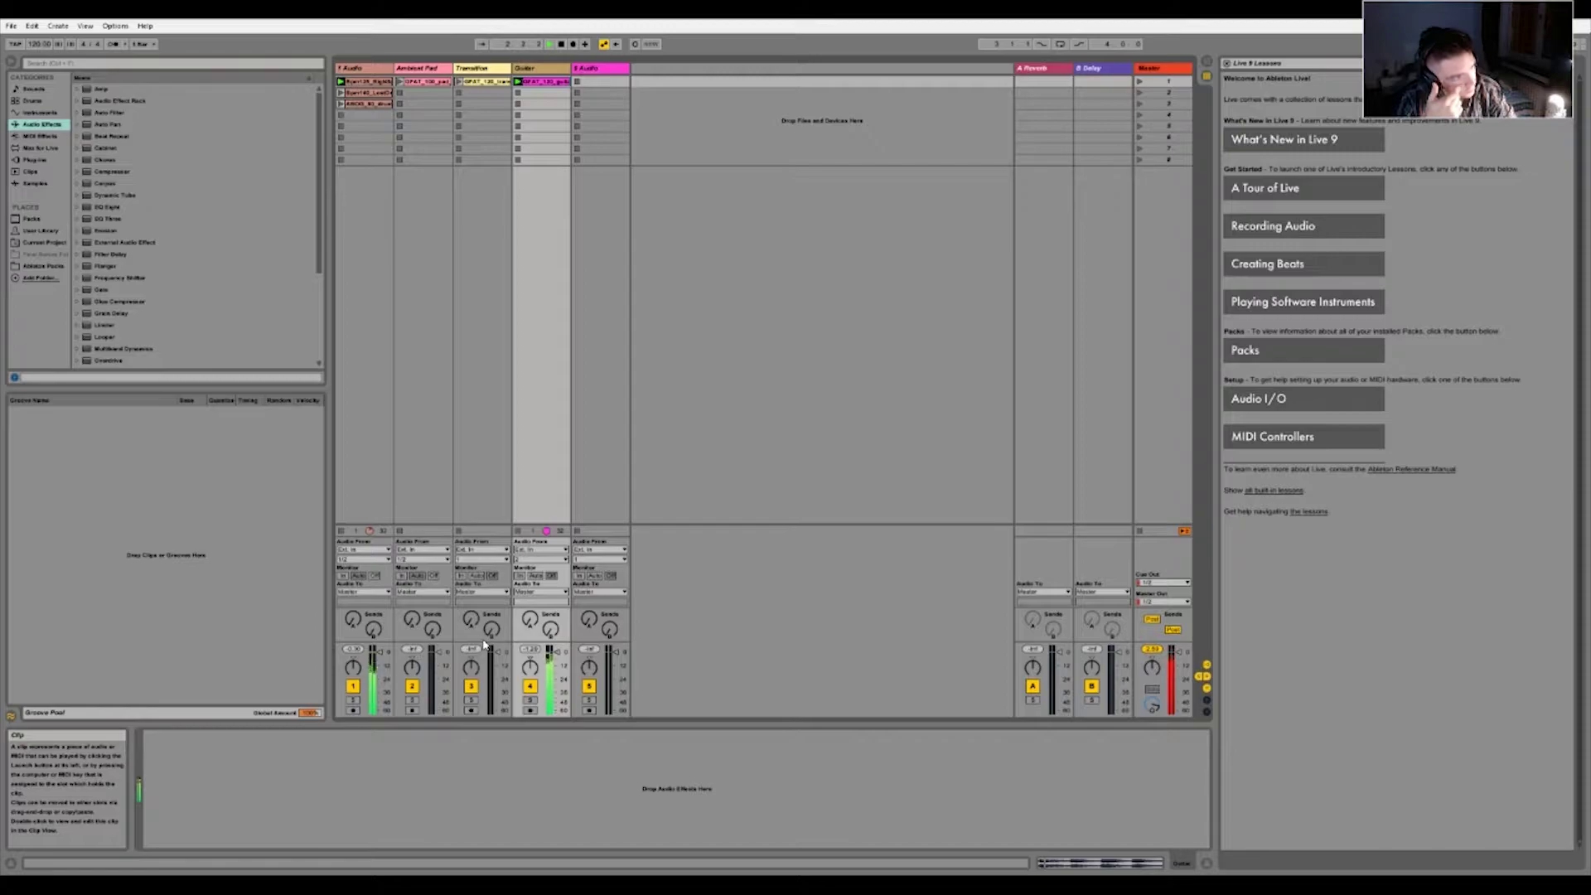
pyautogui.press('Down')
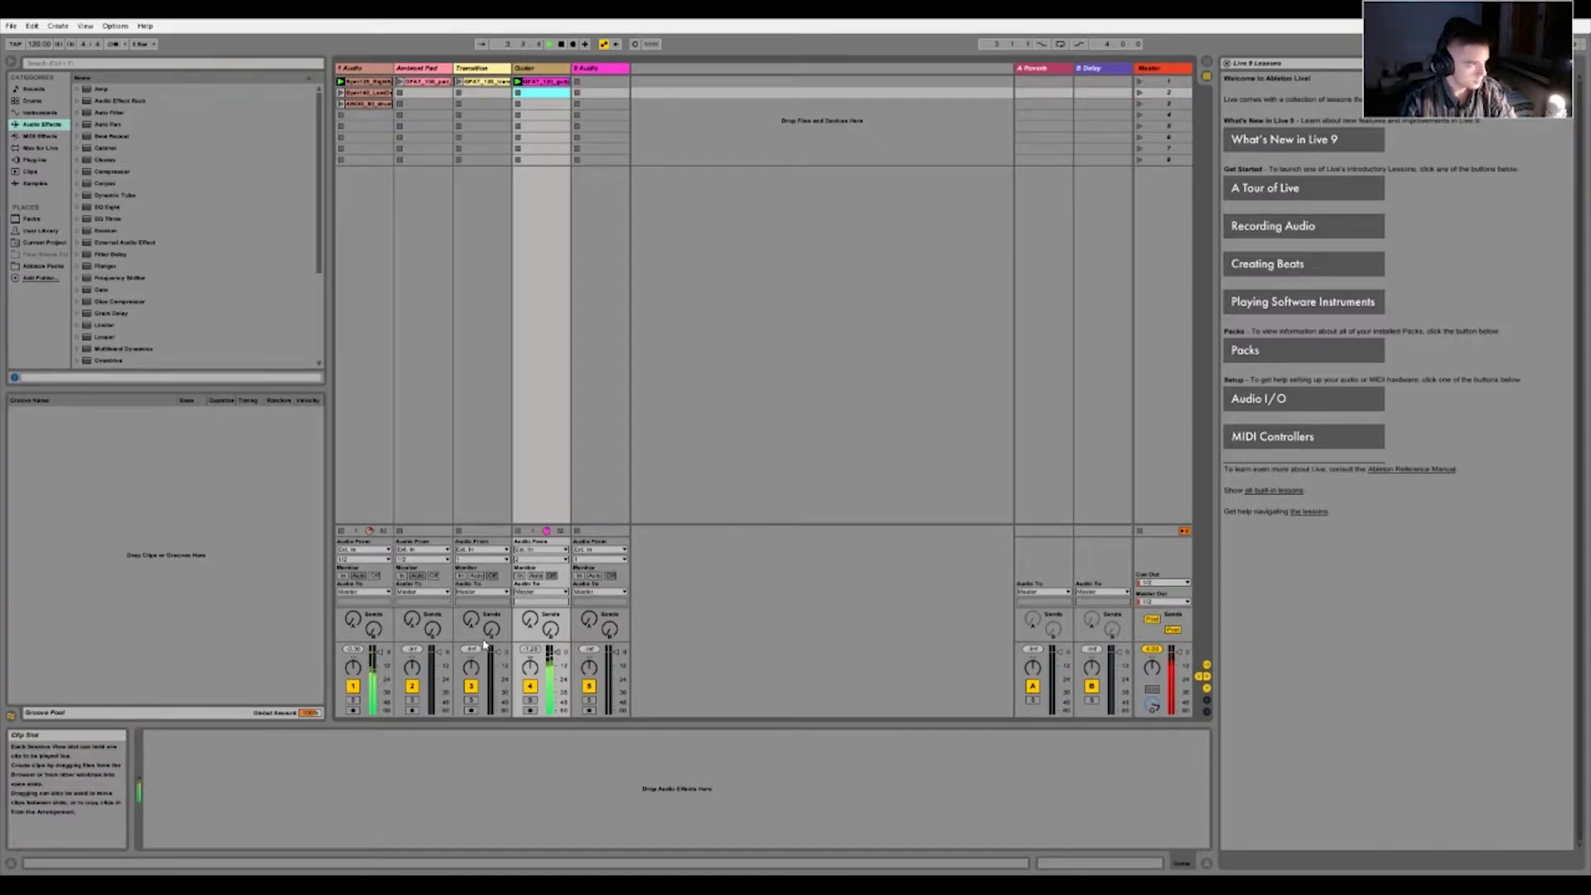
pyautogui.press('Up')
pyautogui.press('Down')
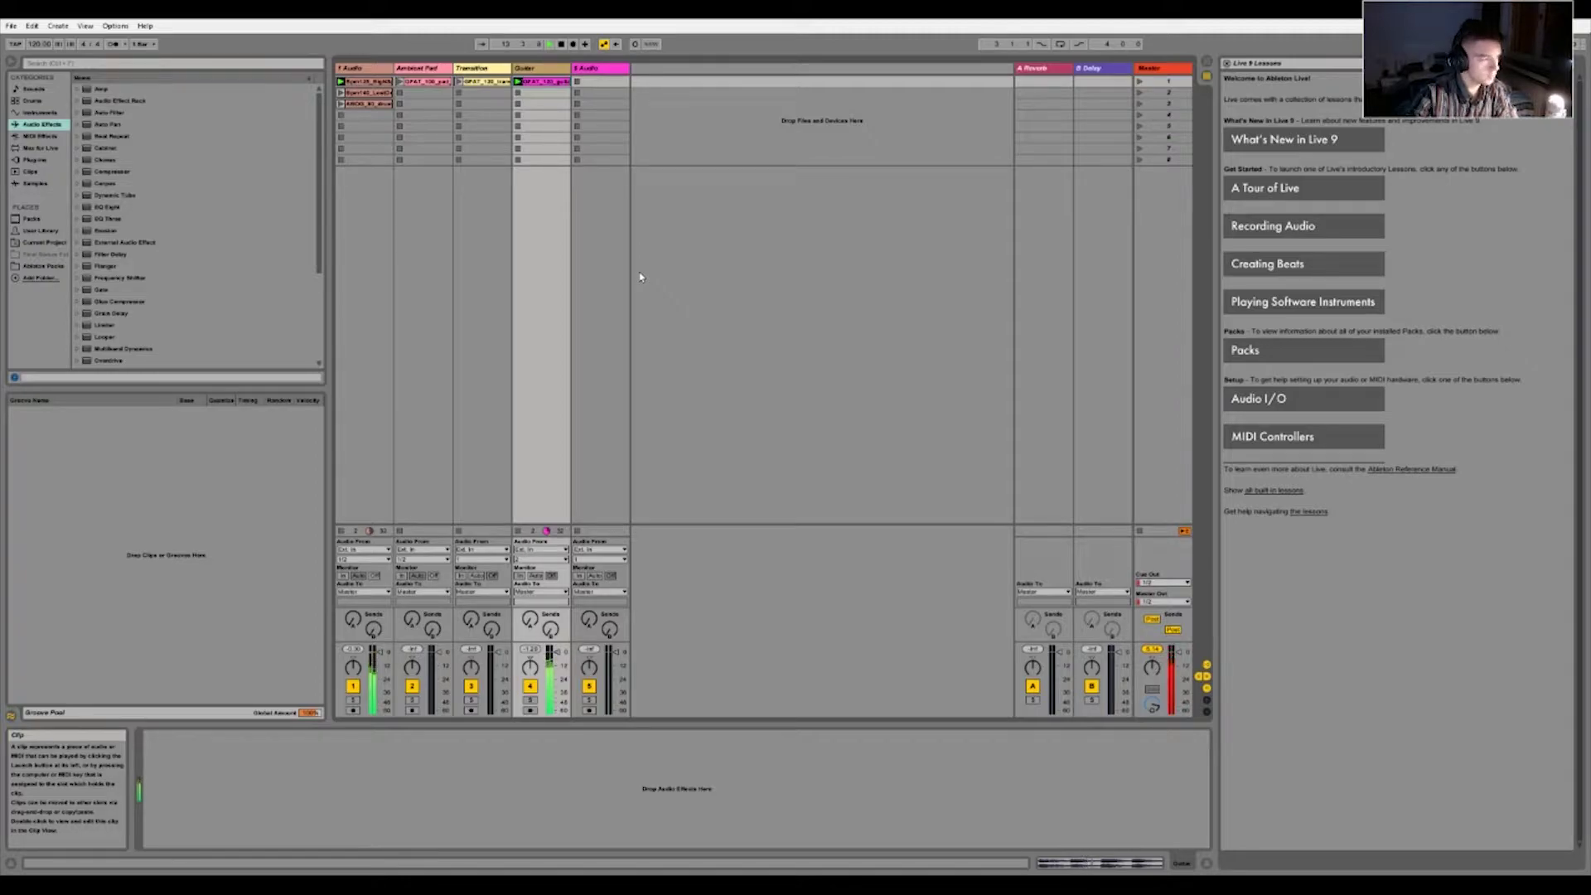
# Switch the 1 Audio drum track to its second clip and launch the Transition clip in place of the Guitar clip
pyautogui.press('Down')
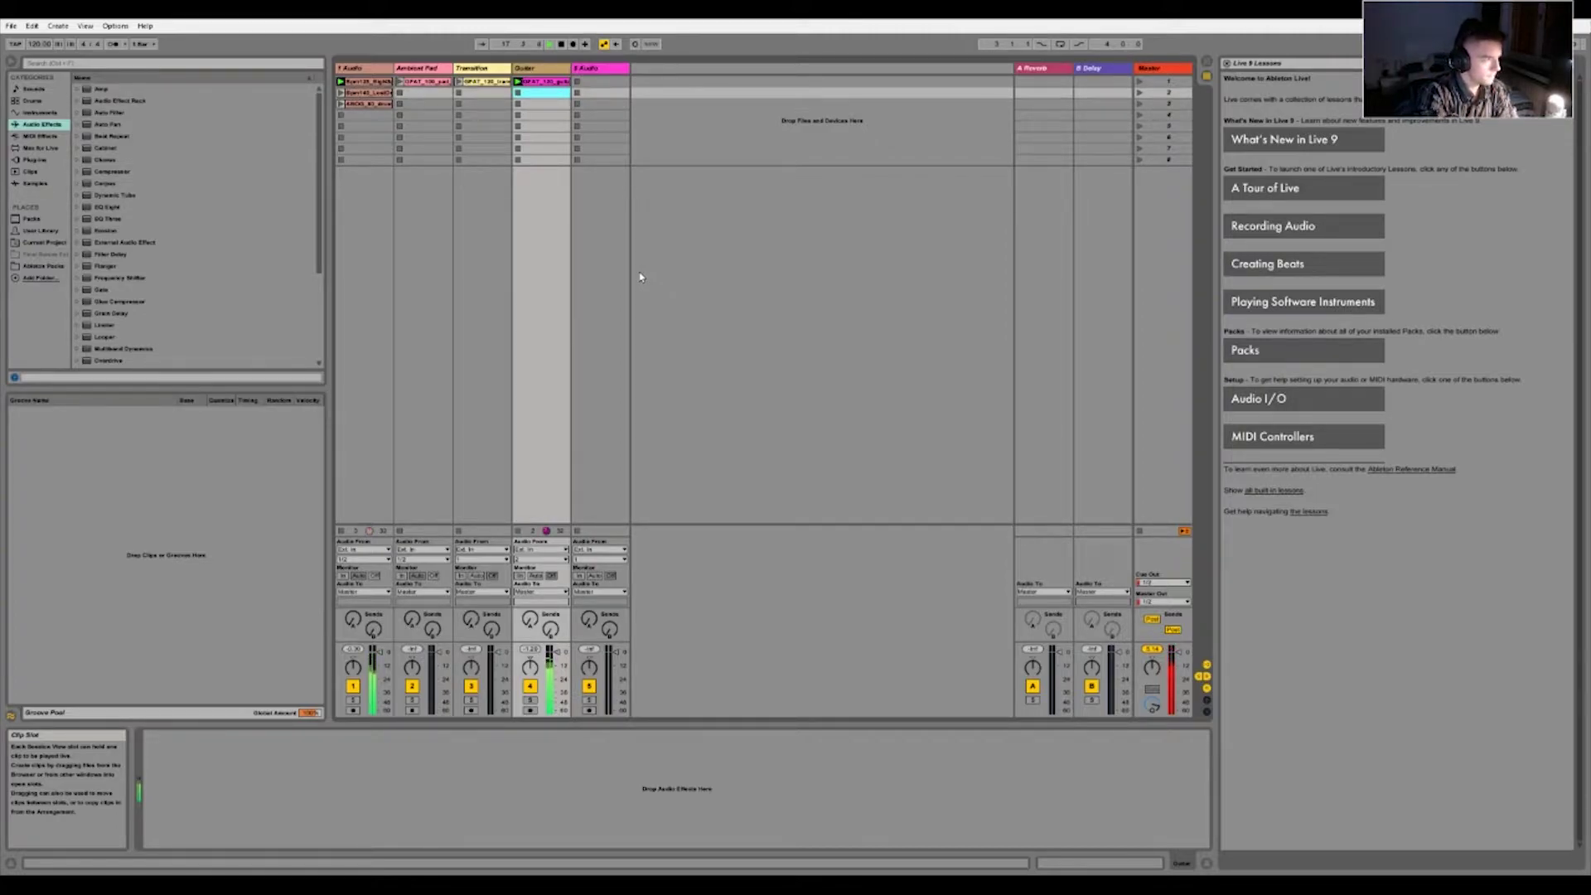
pyautogui.press('Left')
pyautogui.press('Left')
pyautogui.press('Left')
pyautogui.press('Return')
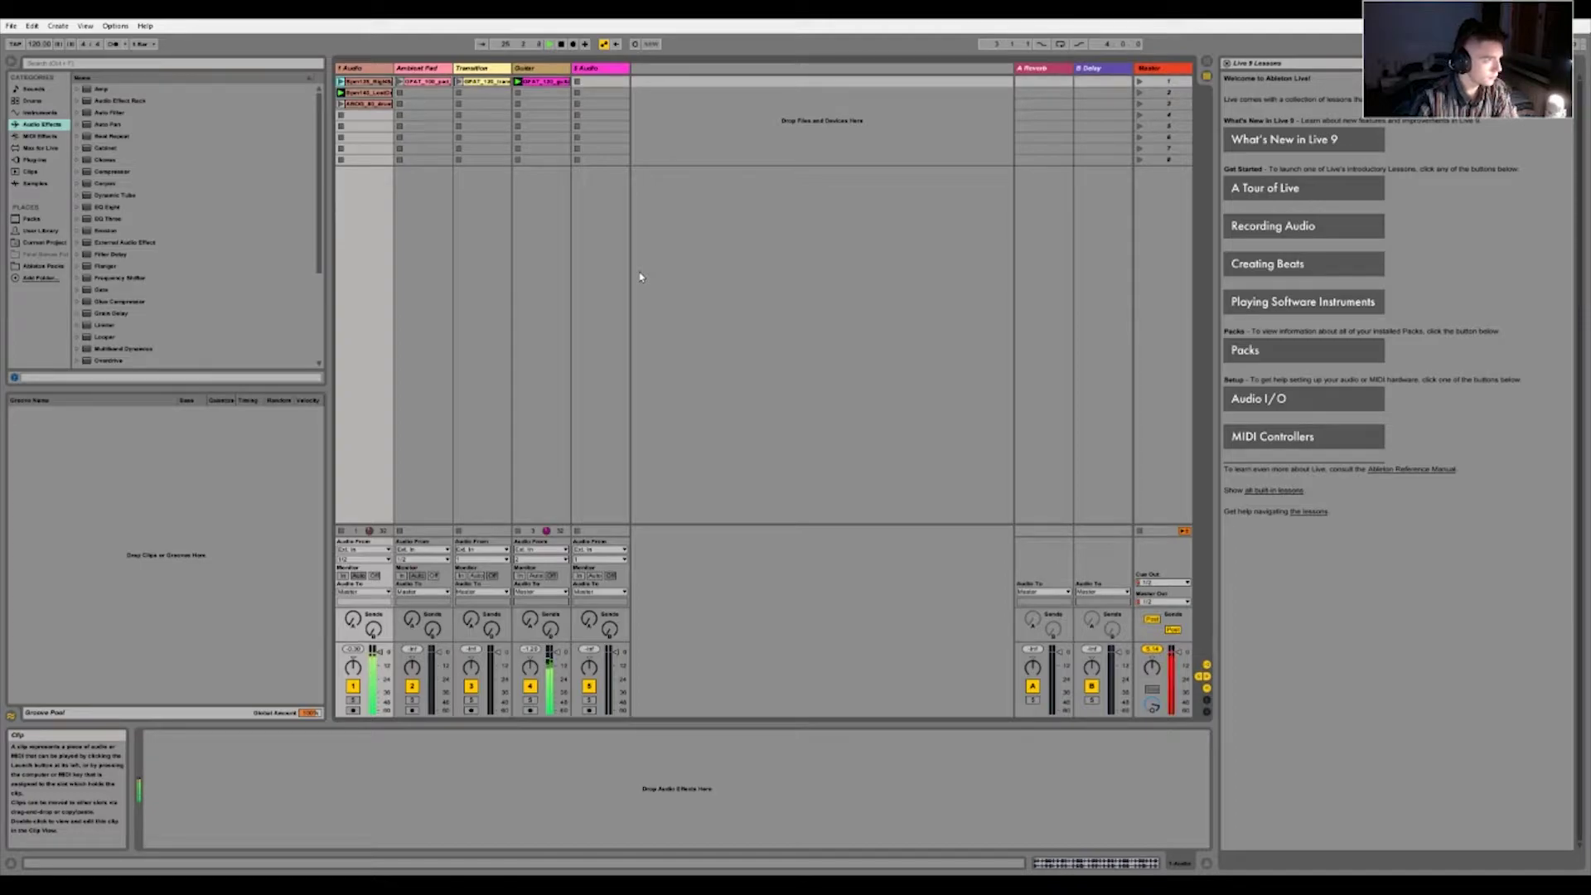
pyautogui.press('Right')
pyautogui.press('Right')
pyautogui.press('Return')
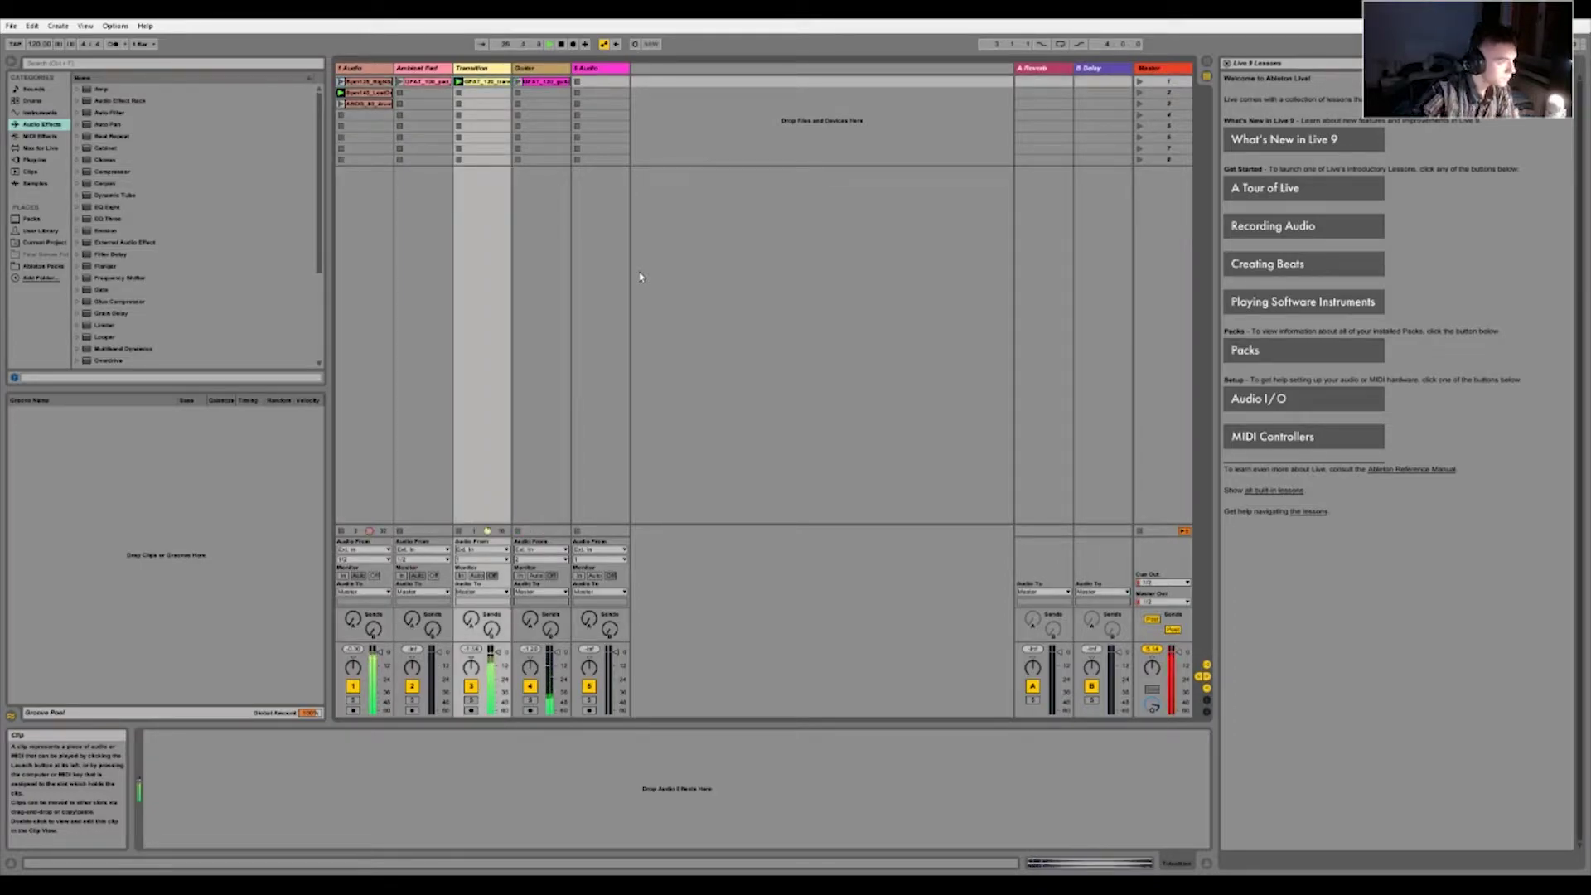
# Launch the third clip of the 1 Audio drum track under the Transition clip
pyautogui.press('Down')
pyautogui.press('Down')
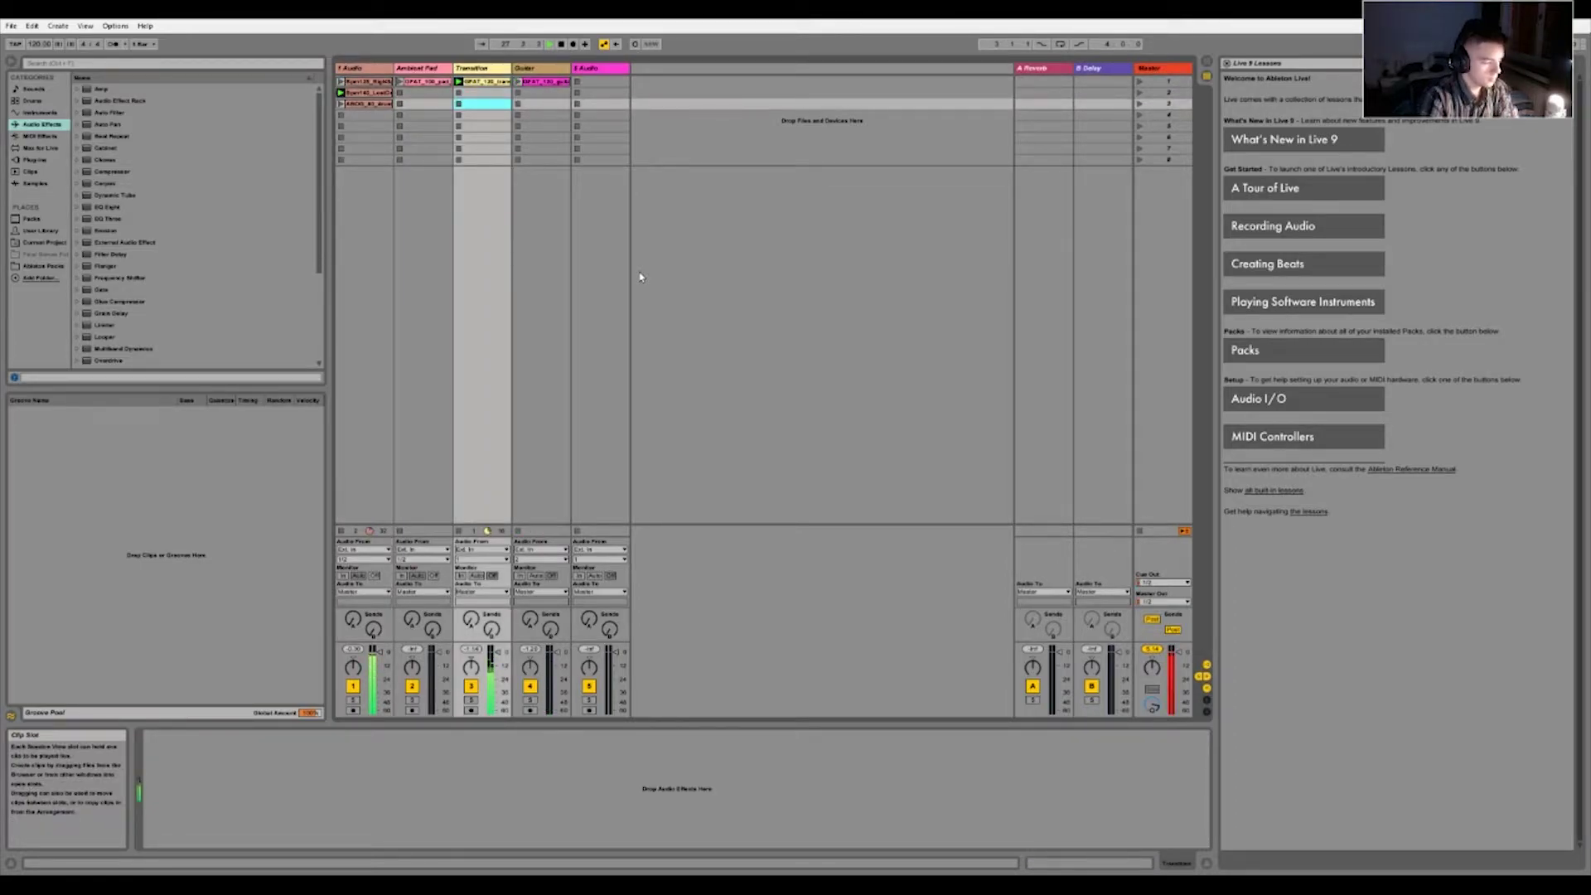
pyautogui.press('Left')
pyautogui.press('Left')
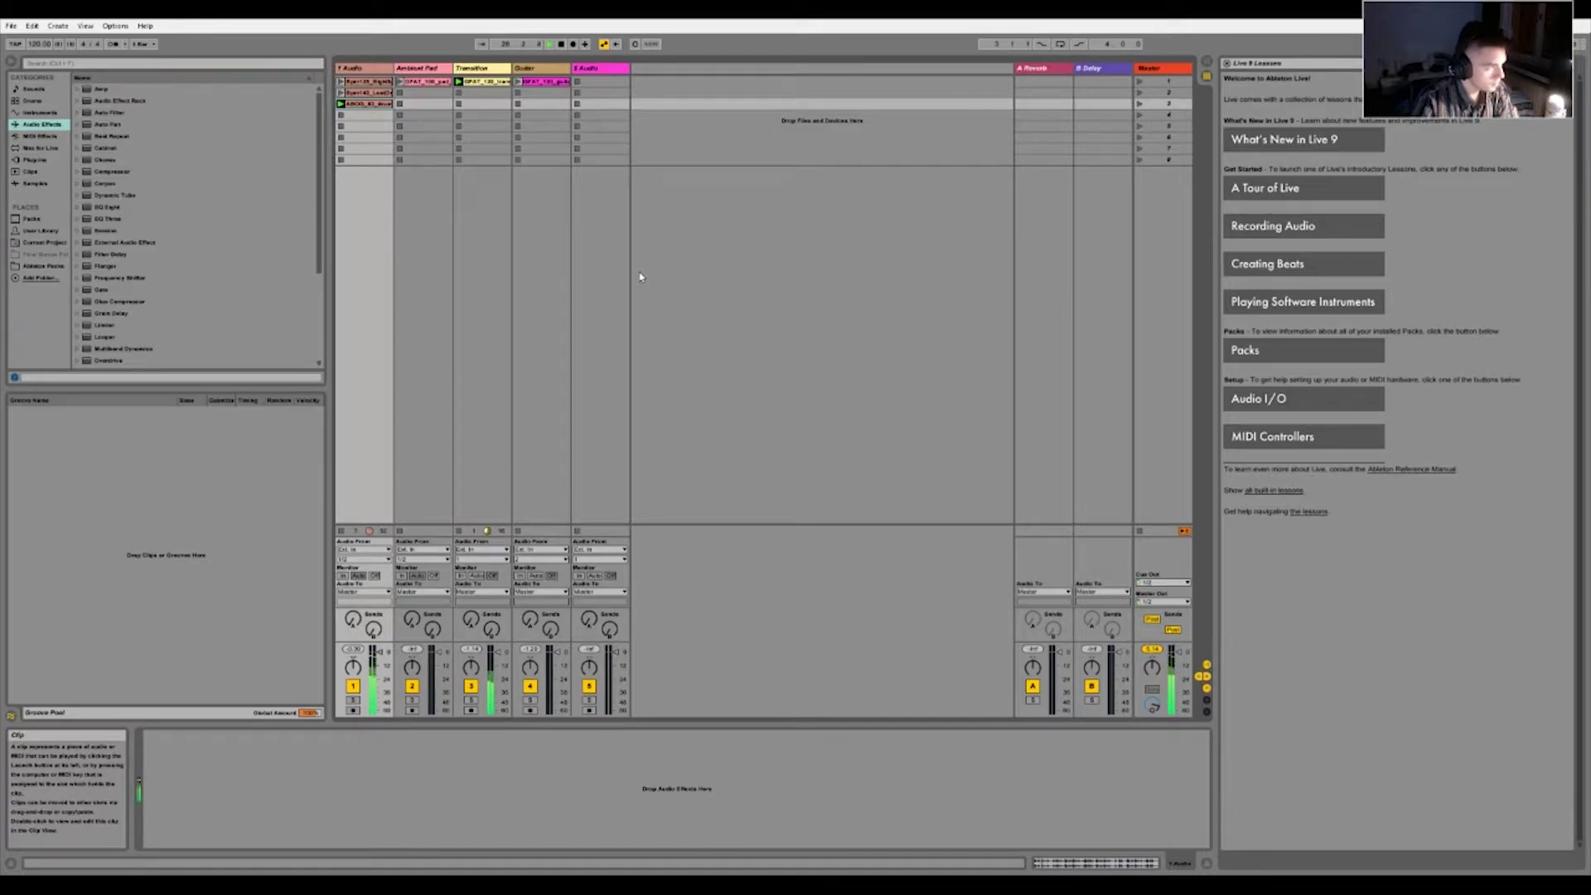
# Return the 1 Audio drum track to its first clip and launch the Ambient Pad clip in place of the Transition clip
pyautogui.press('Up')
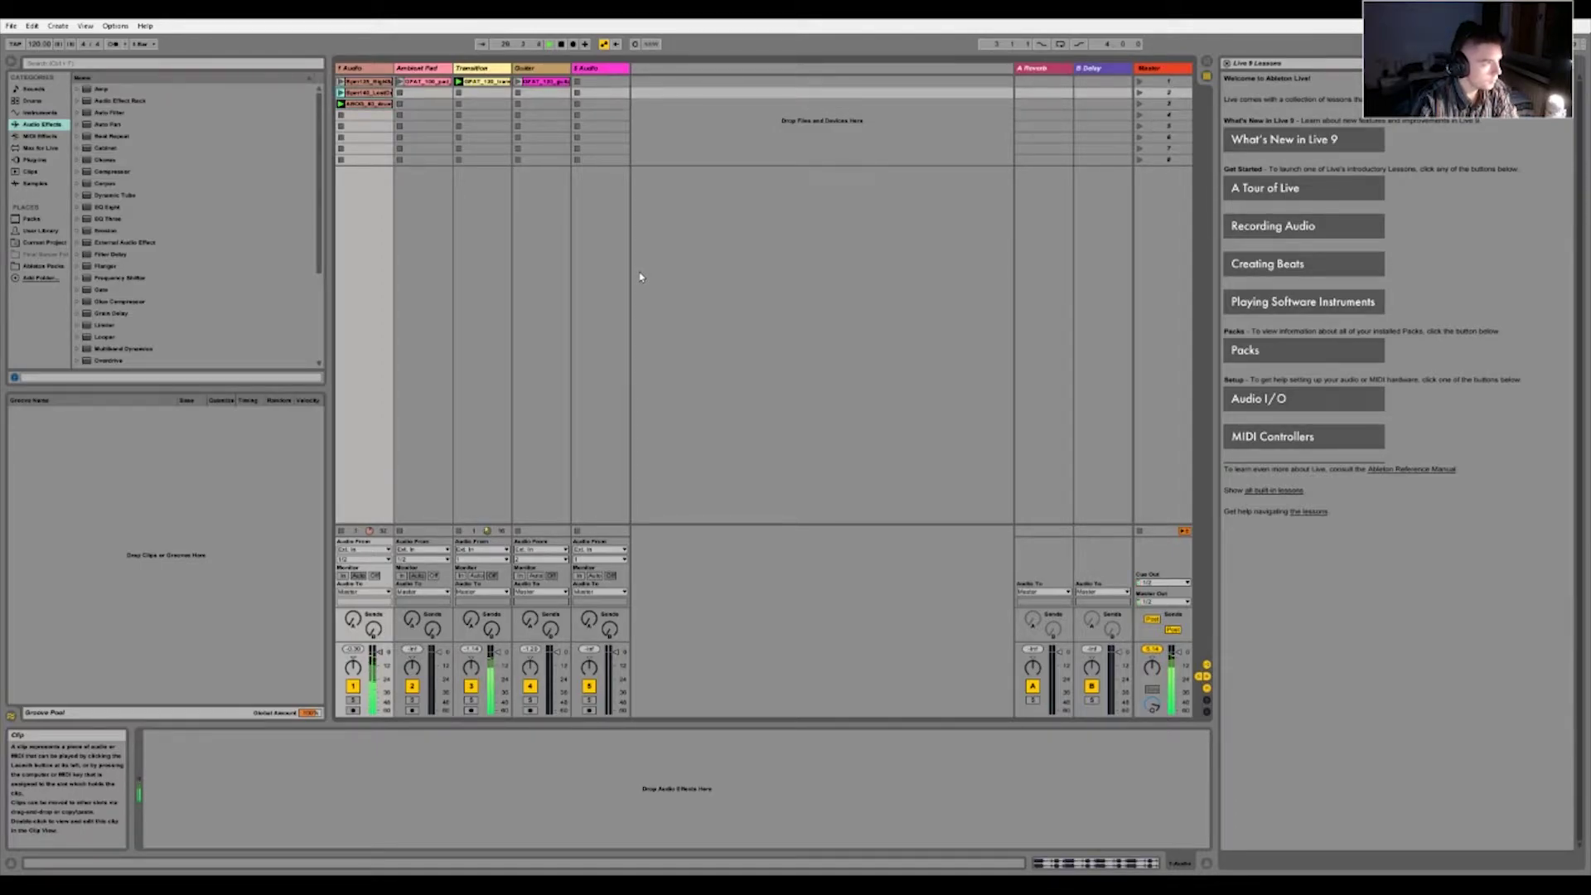
pyautogui.press('Up')
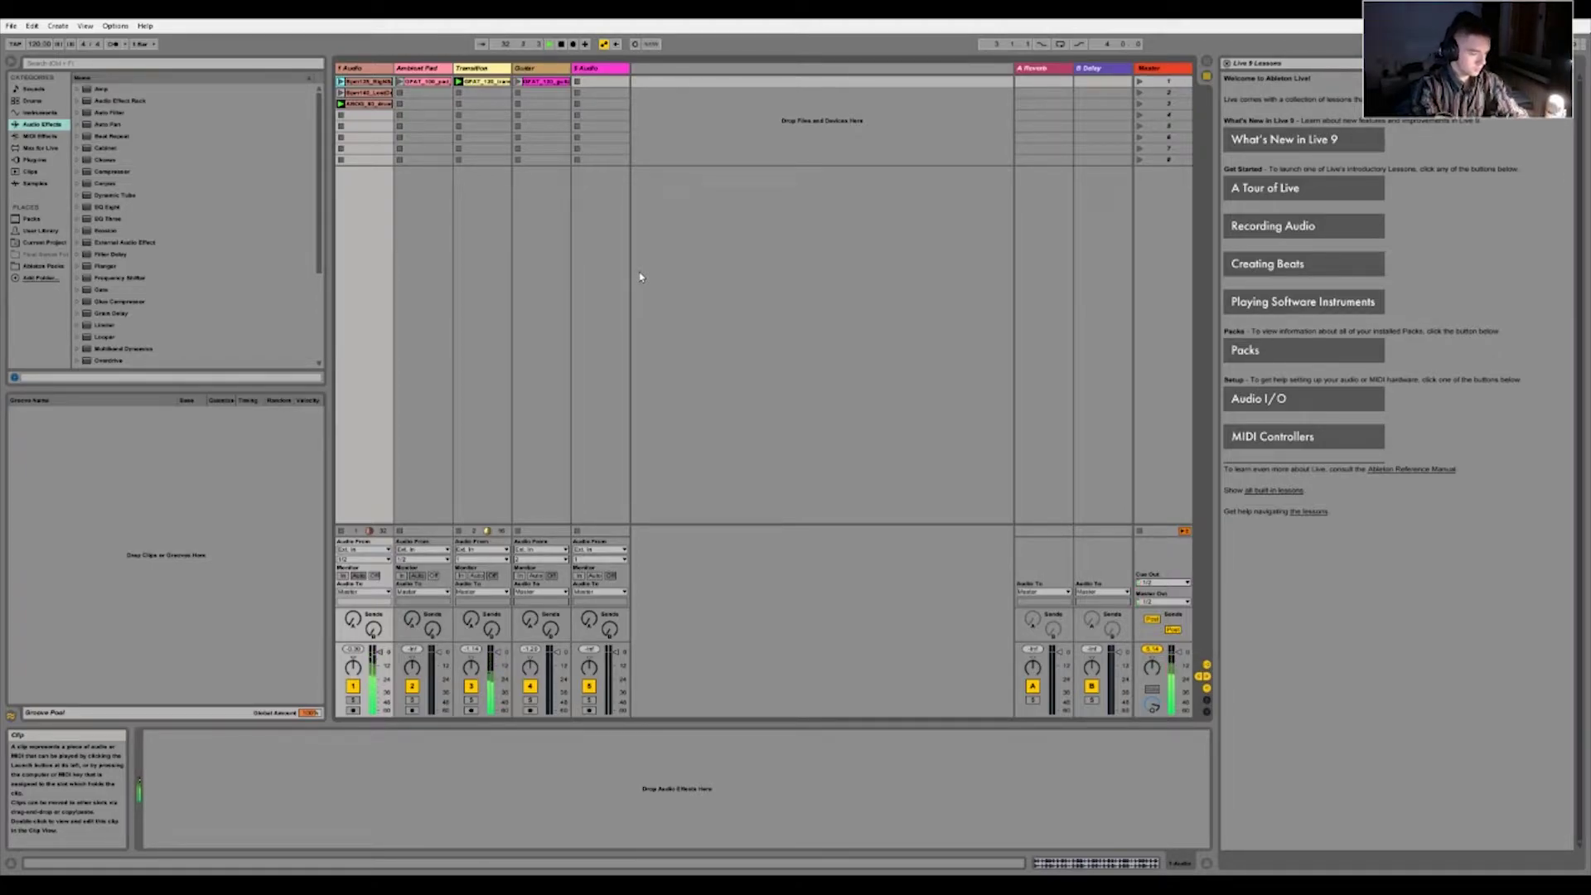
pyautogui.press('Right')
pyautogui.press('Left')
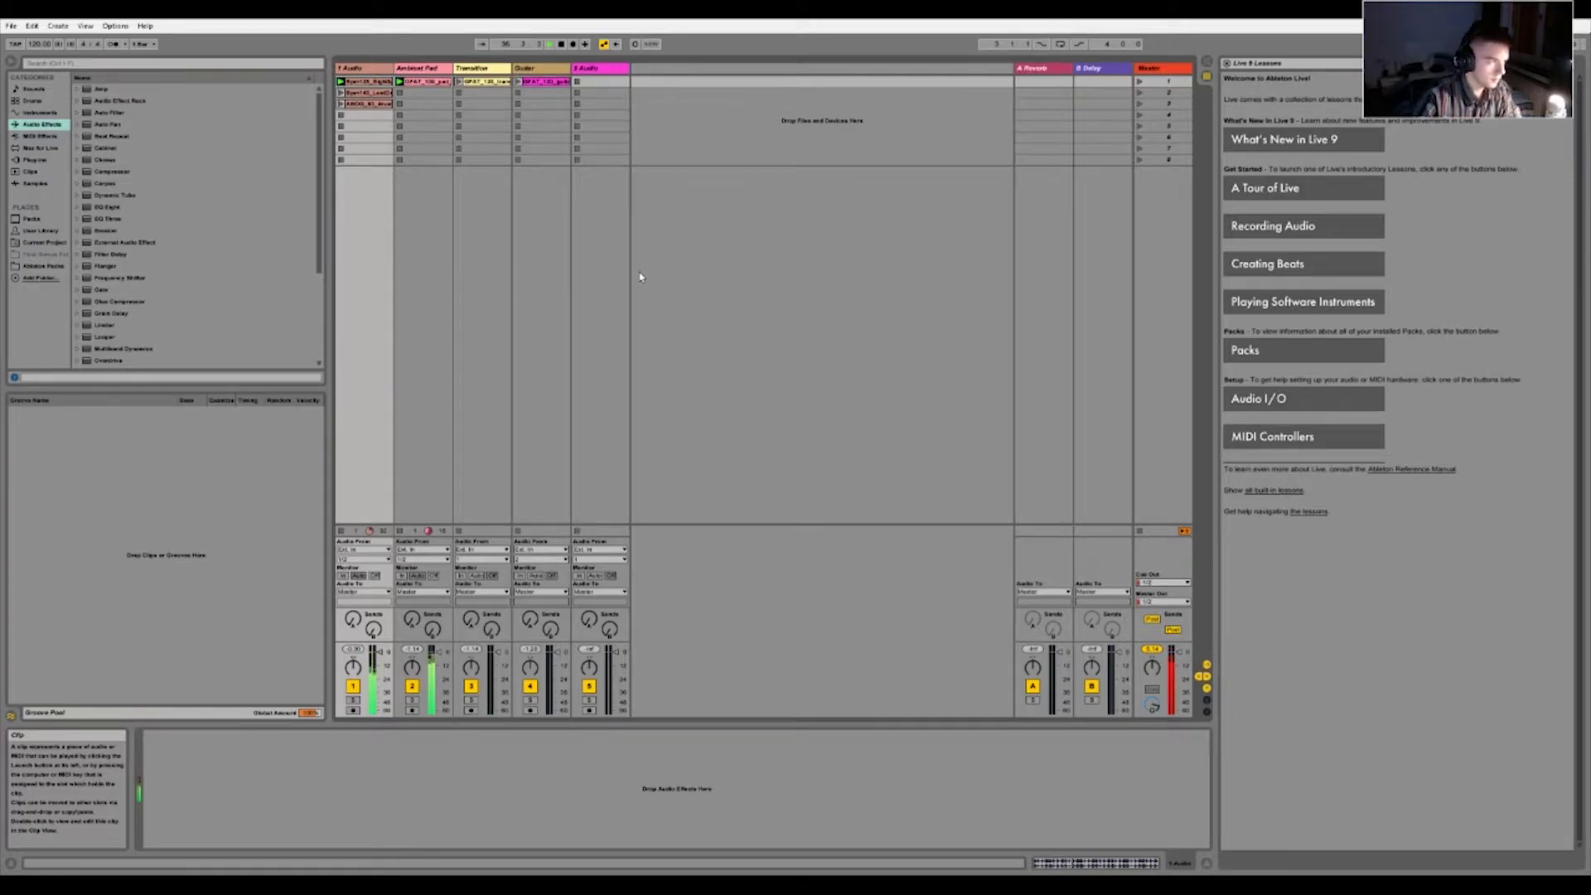
pyautogui.press('Down')
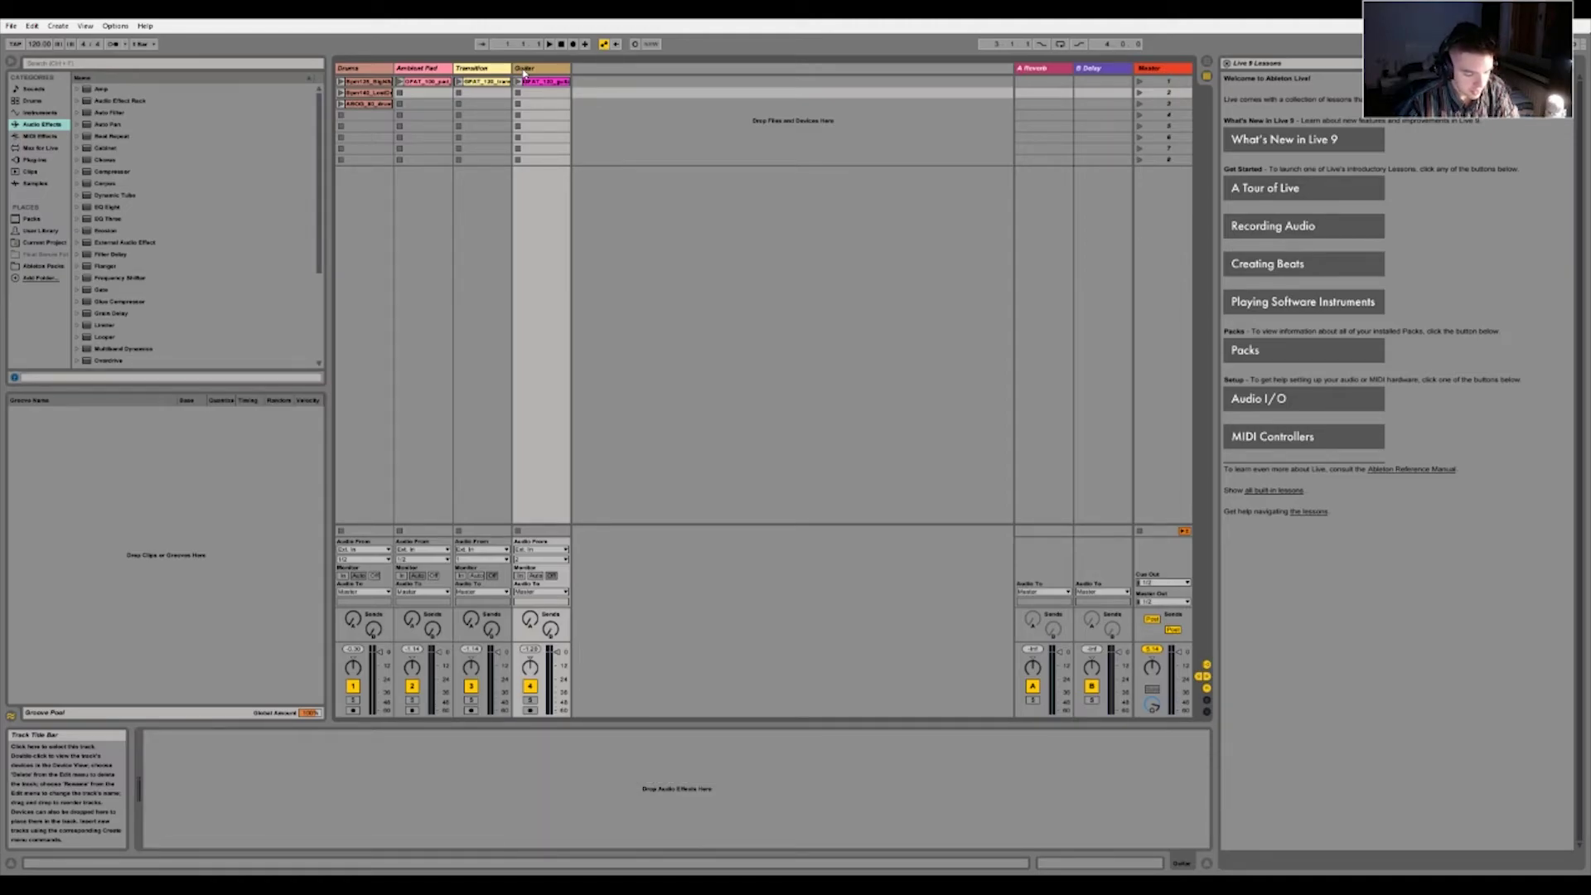
# Select the Transition track and play the first drum clip together with the Guitar clip
pyautogui.click(476, 82)
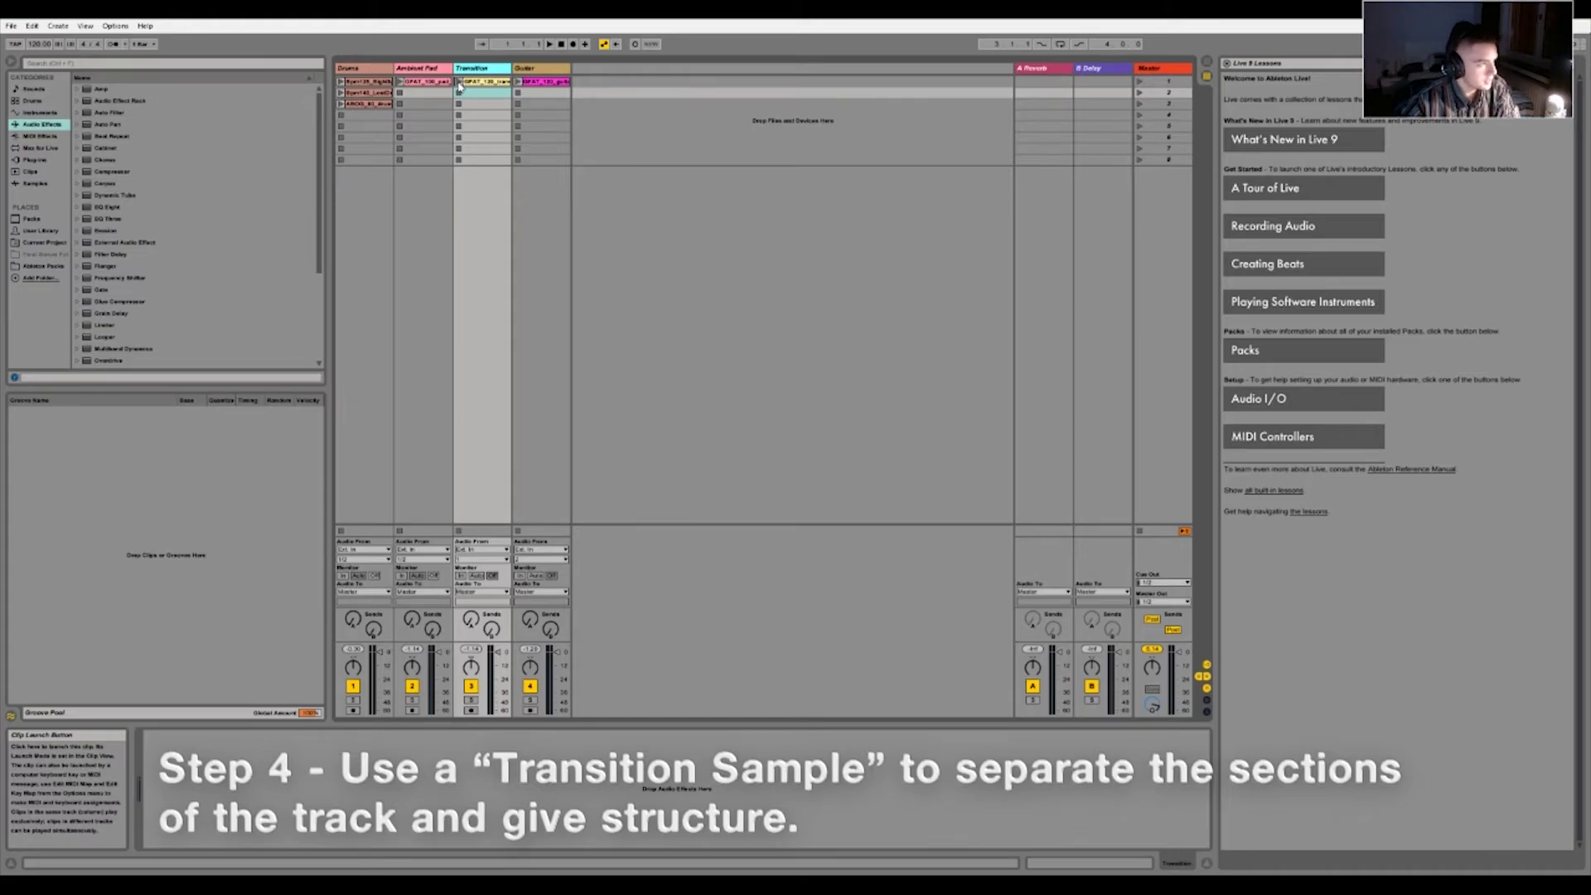
pyautogui.click(458, 82)
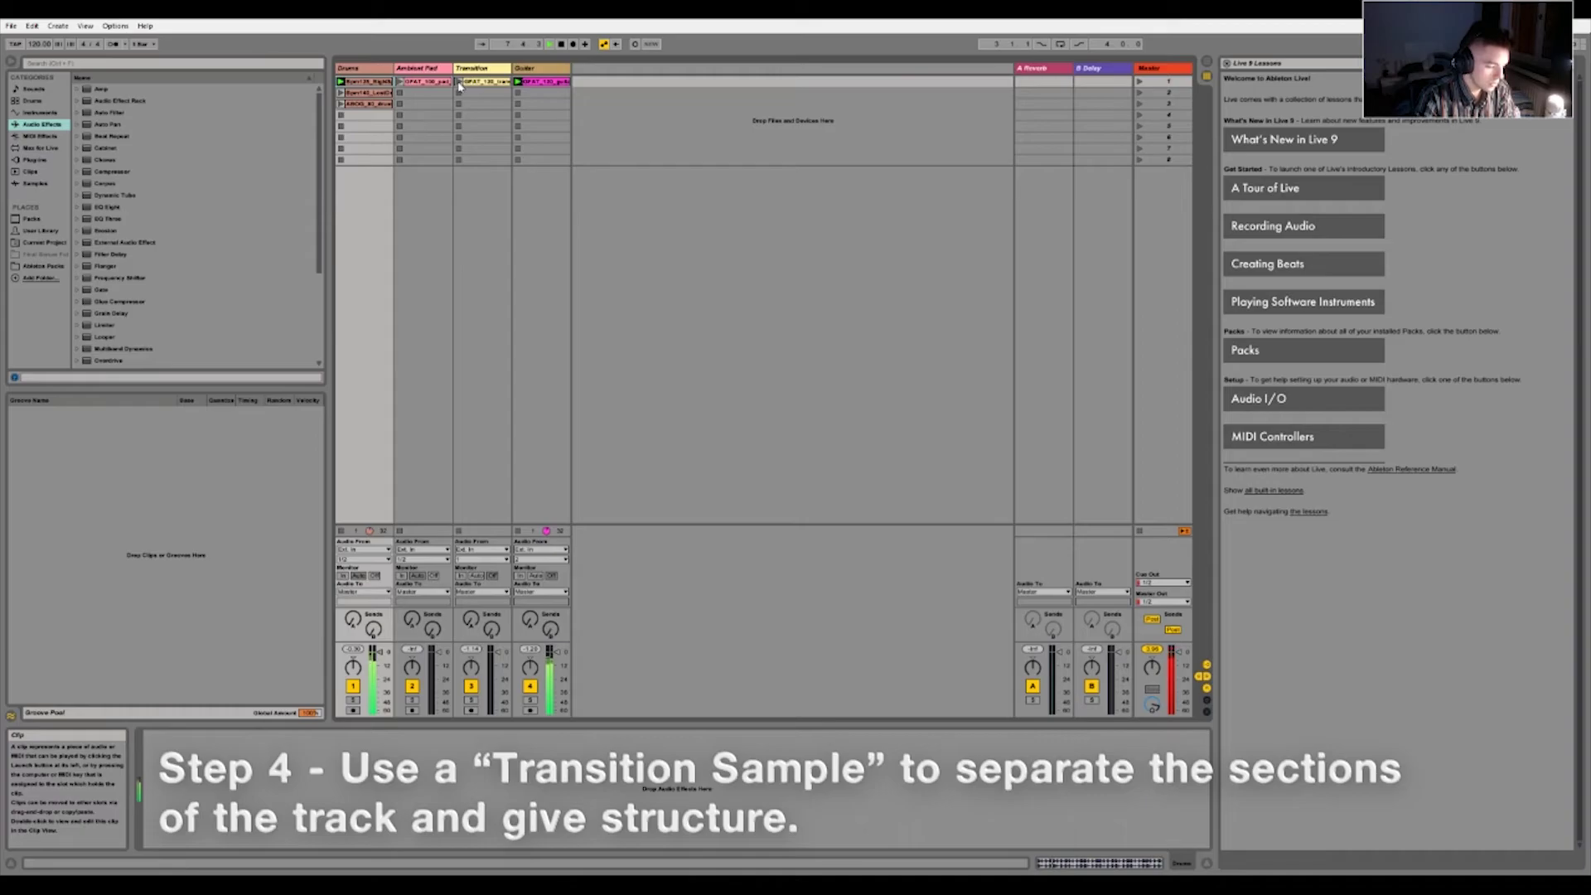
# Switch the drum track to its second clip, stop the Guitar clip and launch the Transition clip
pyautogui.press('Down')
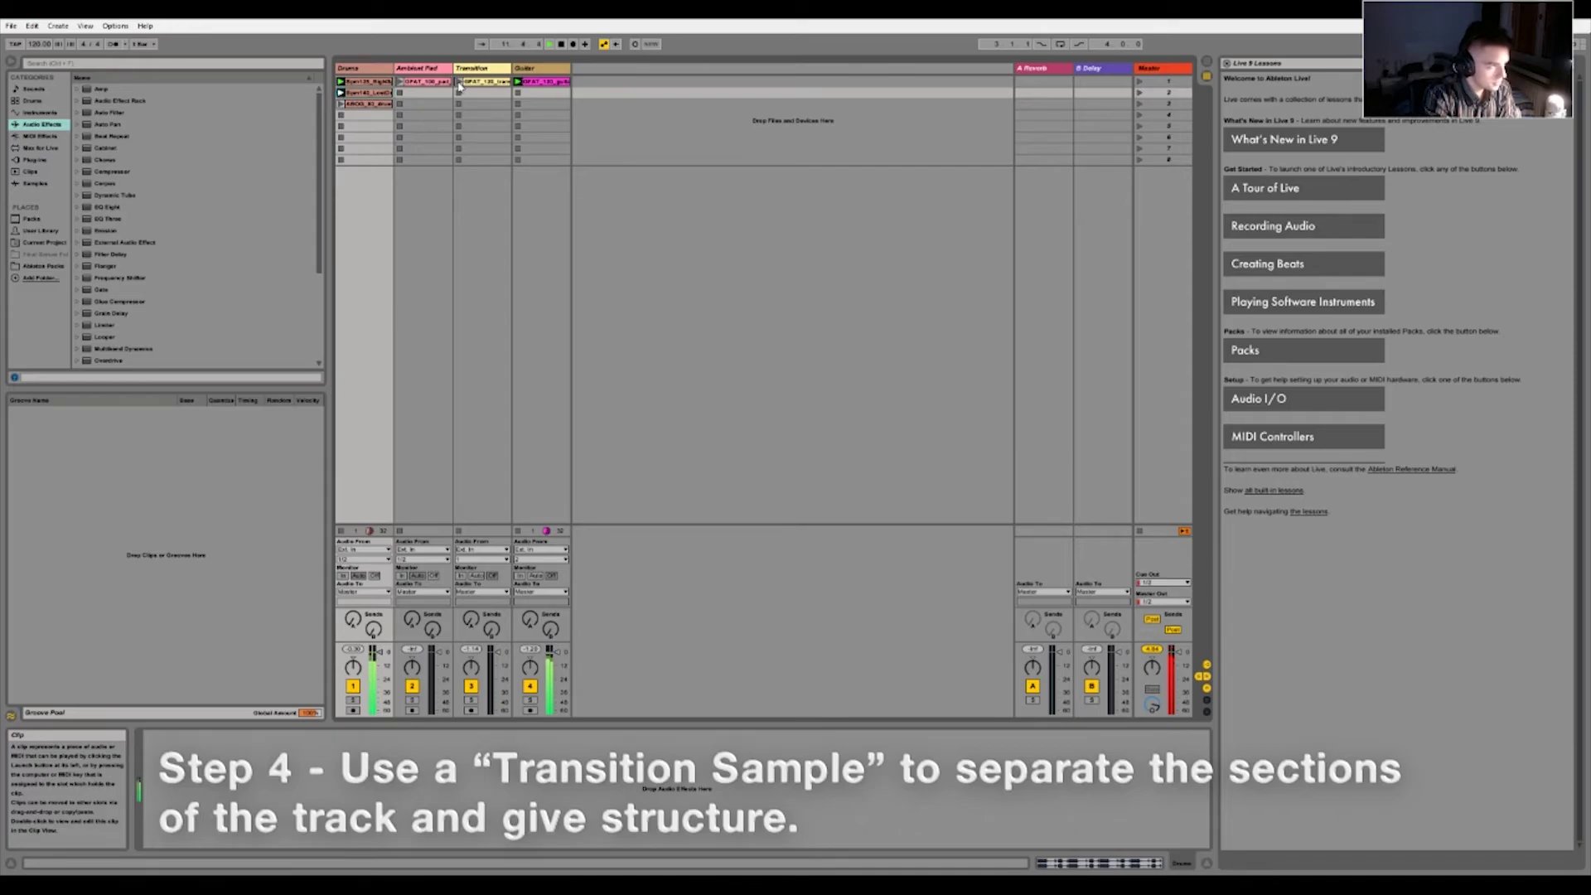
pyautogui.click(459, 83)
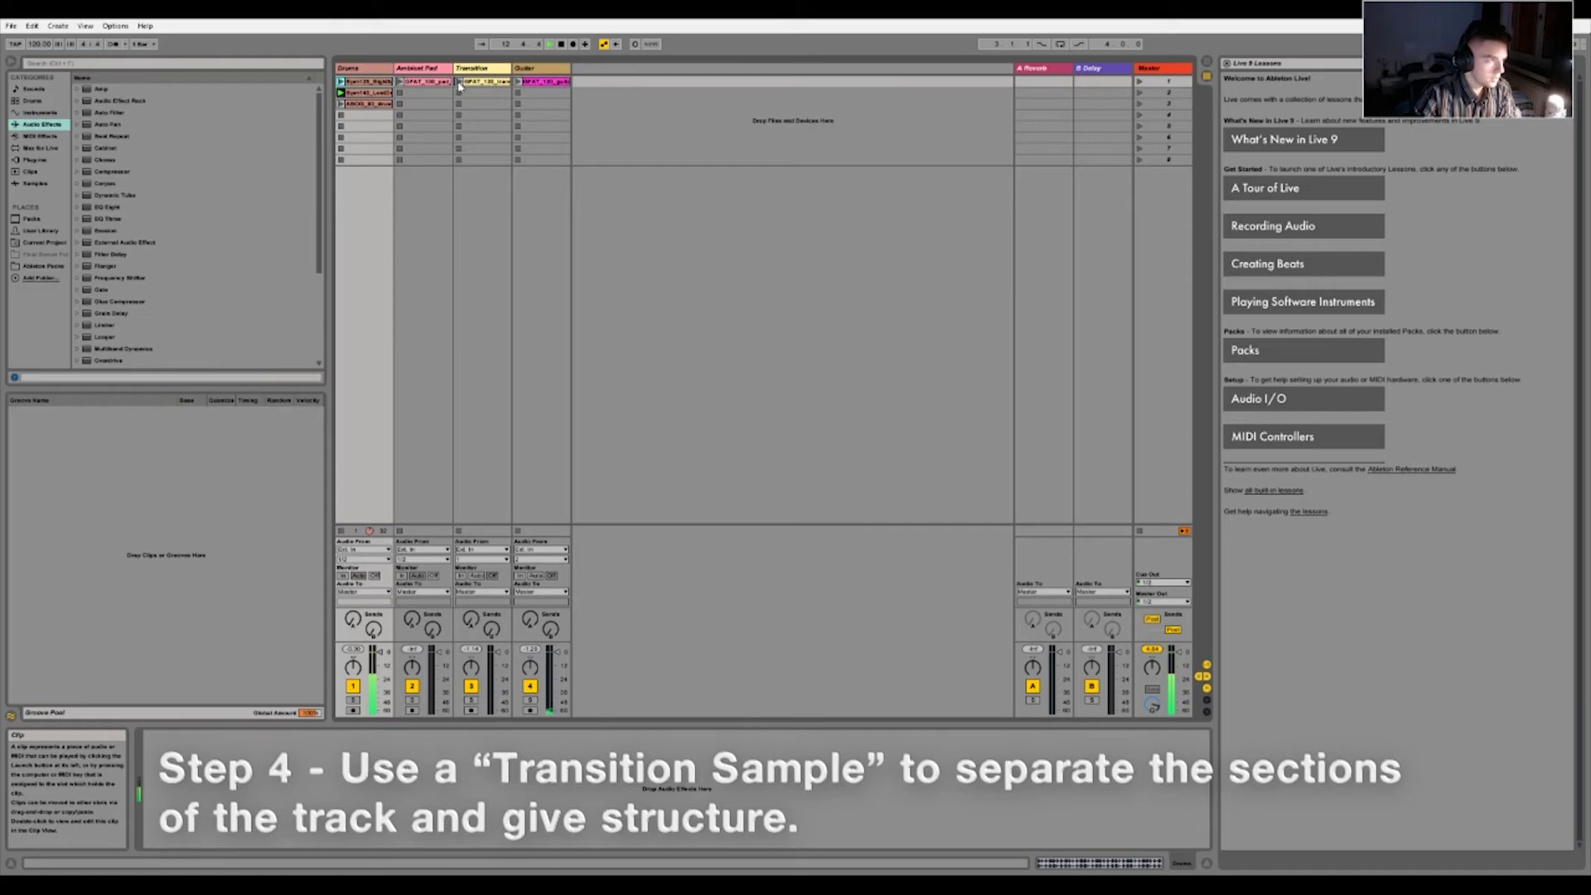
pyautogui.click(459, 83)
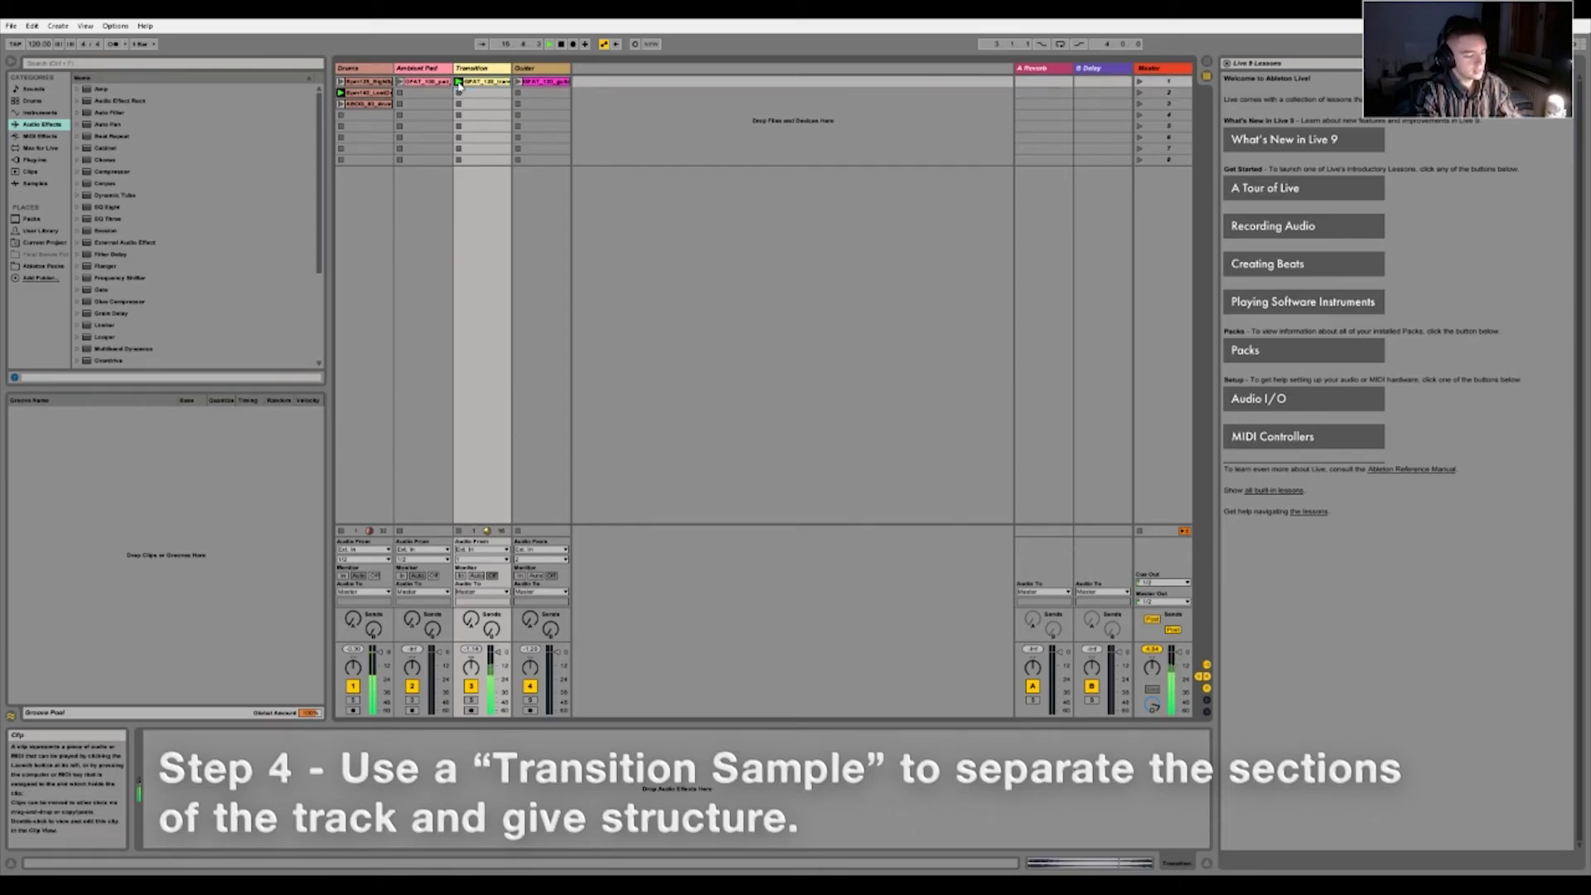
# Relaunch the Guitar clip with the first drum clip in place of the Transition clip
pyautogui.press('Right')
pyautogui.press('Return')
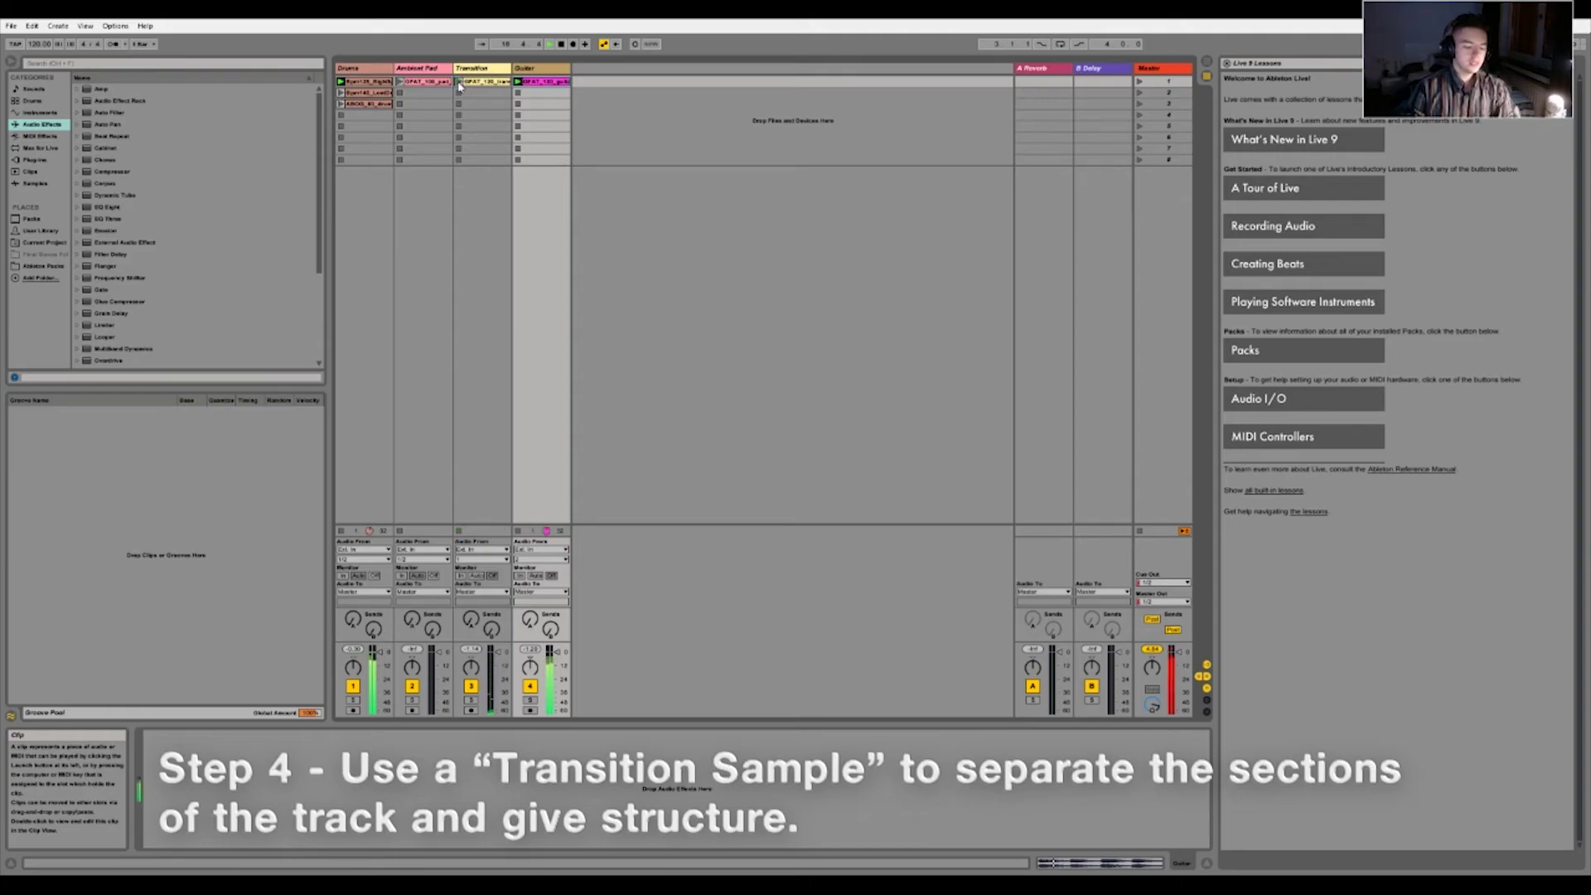
# Select the Guitar track and the Transition clip in turn to review the track elements
pyautogui.click(485, 83)
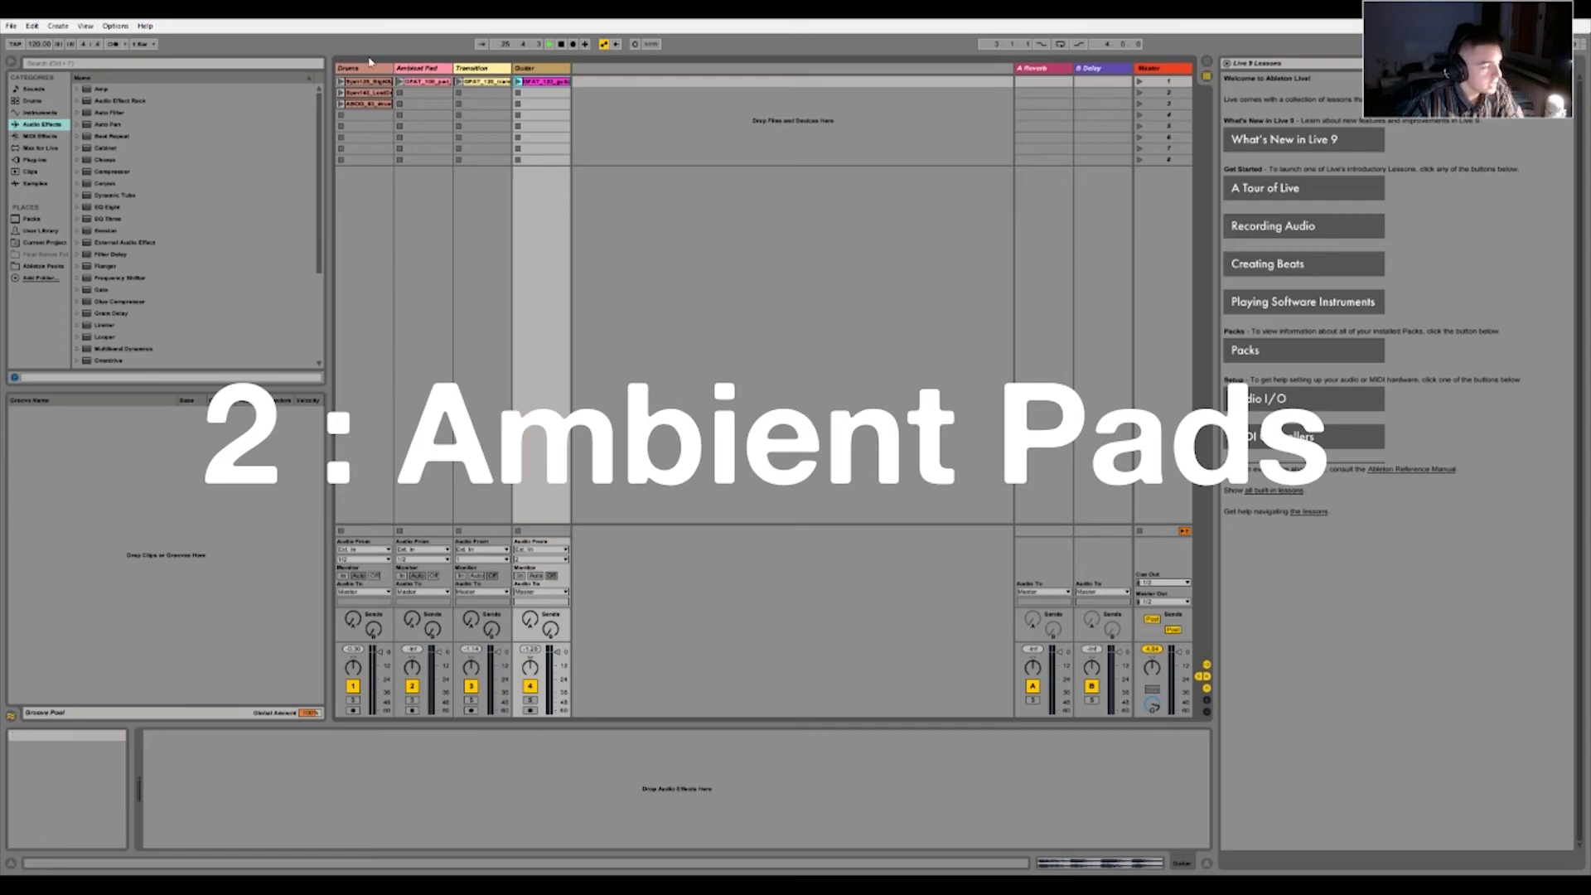
pyautogui.click(542, 71)
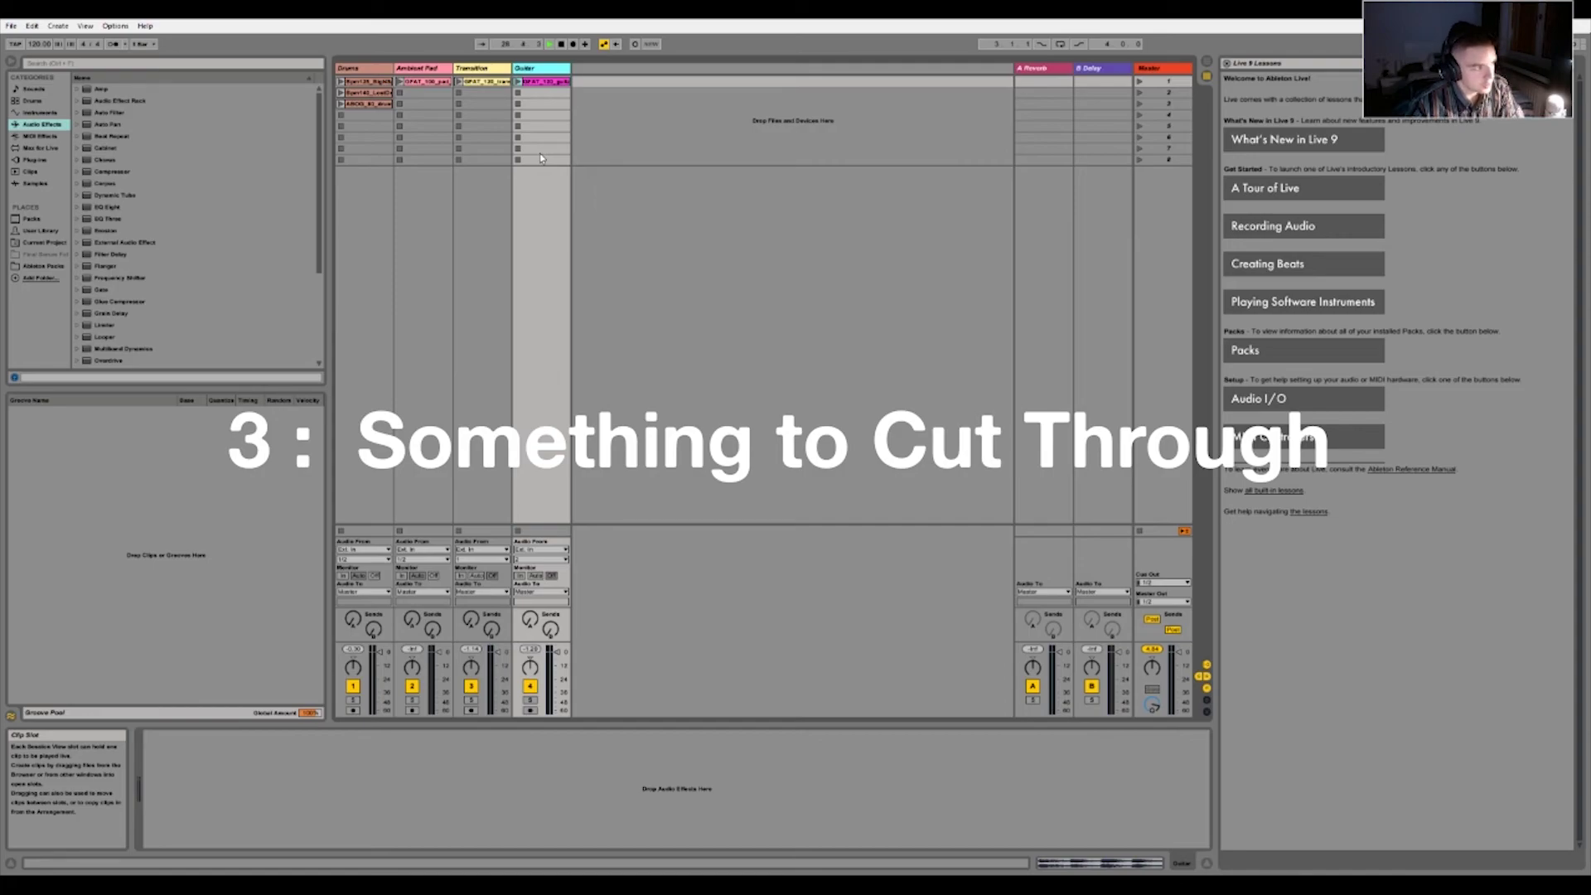
pyautogui.click(484, 82)
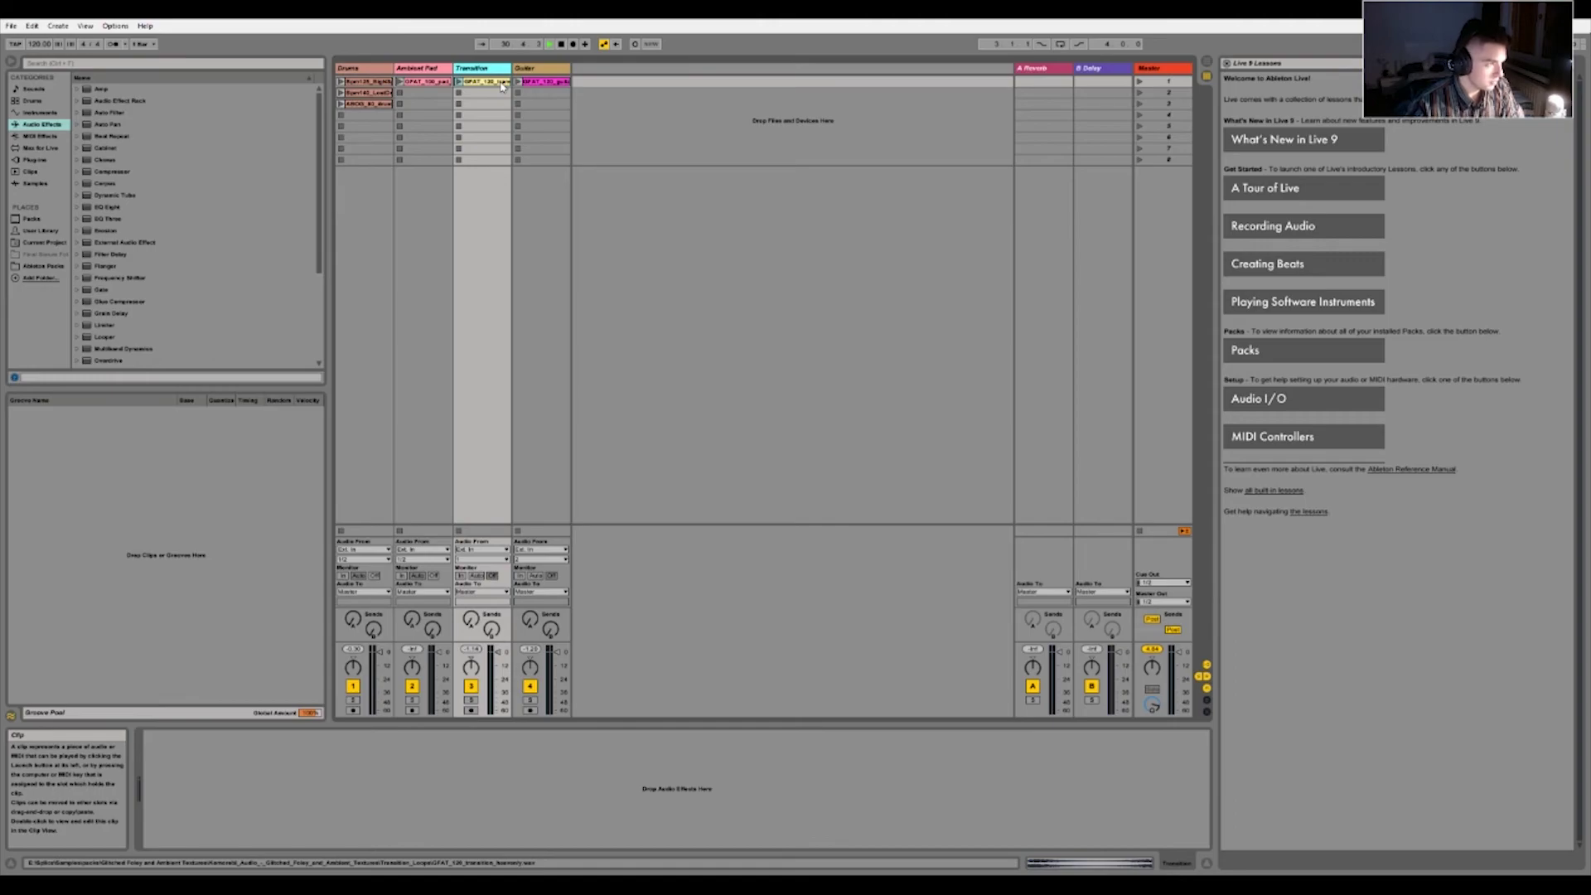